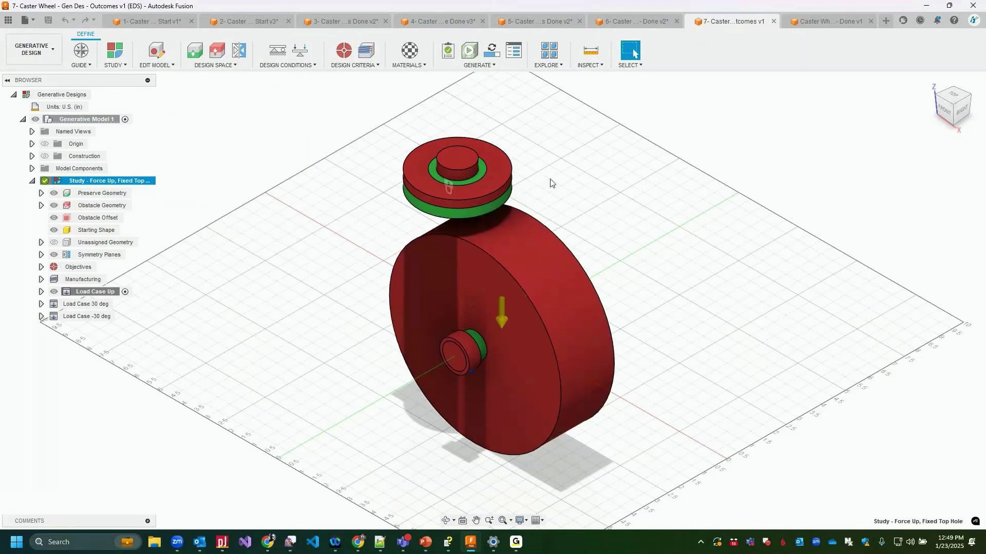
Check the caster wheel study's status in the Generate window, and open its outcomes in Explore.
left_click(492, 52)
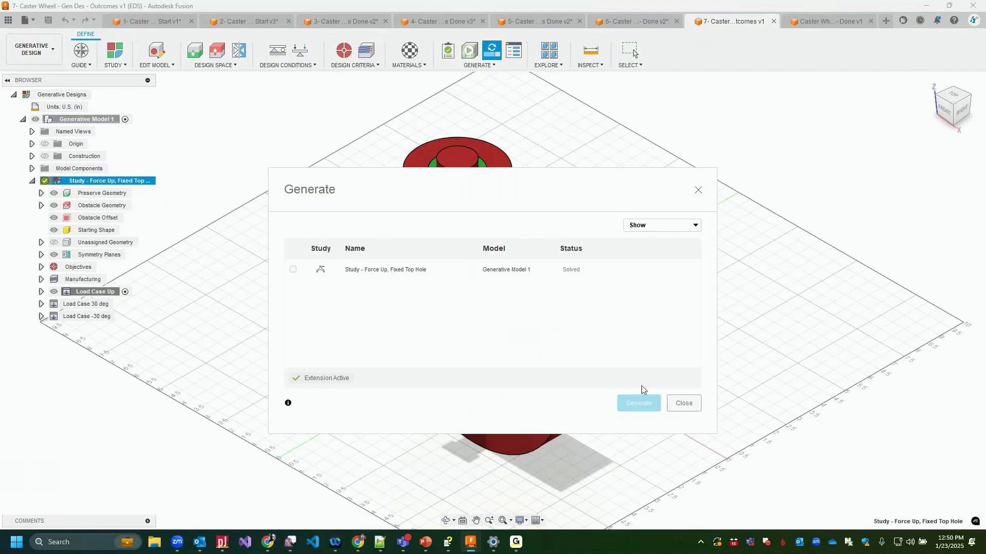
left_click(683, 403)
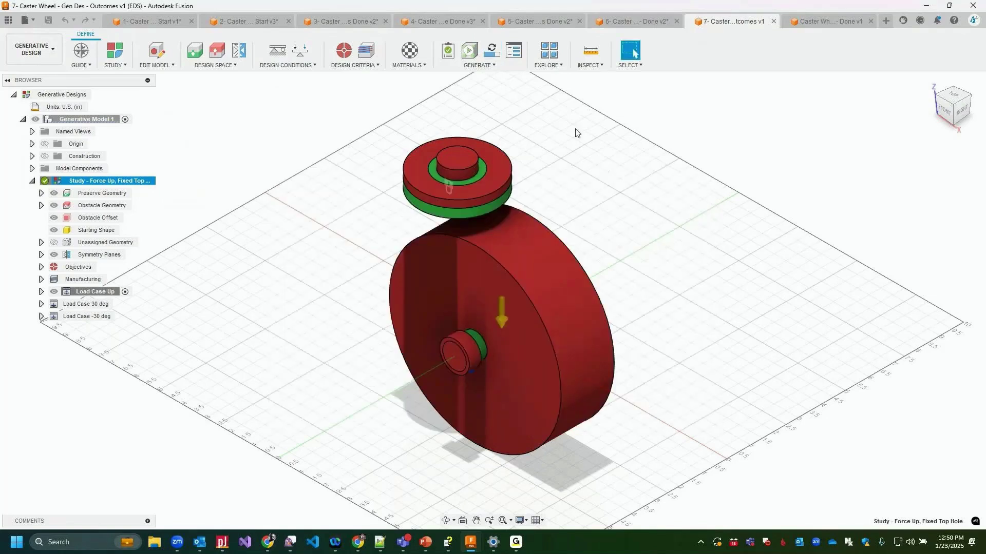
left_click(549, 51)
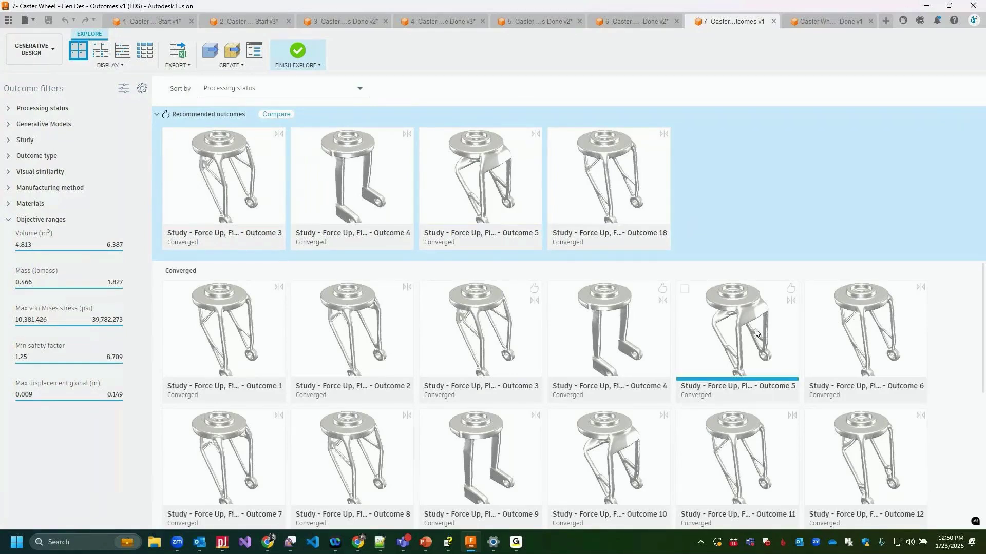
Browse the generated outcomes as thumbnails, and review them with their properties shown.
scroll(744, 344, "down", 3)
scroll(744, 341, "down", 2)
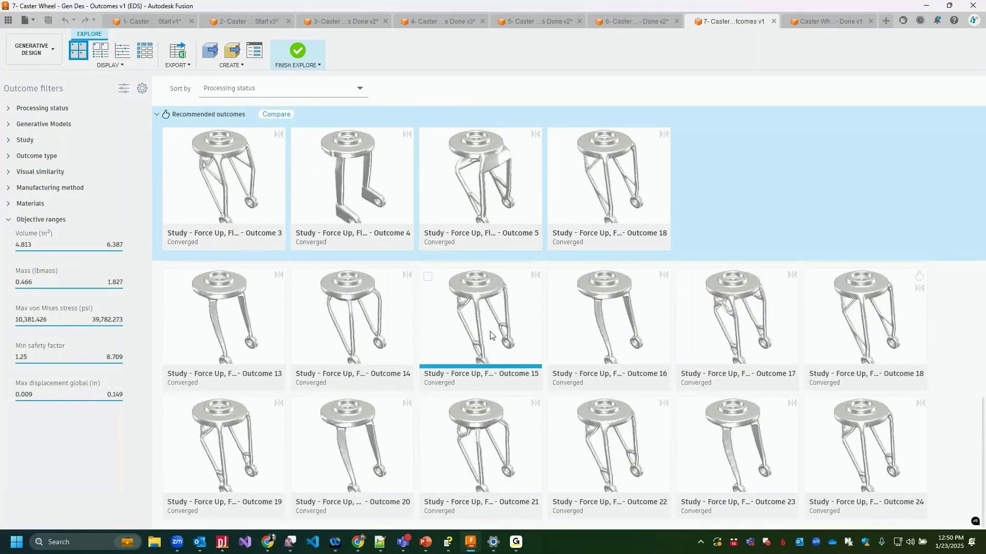
scroll(452, 354, "up", 5)
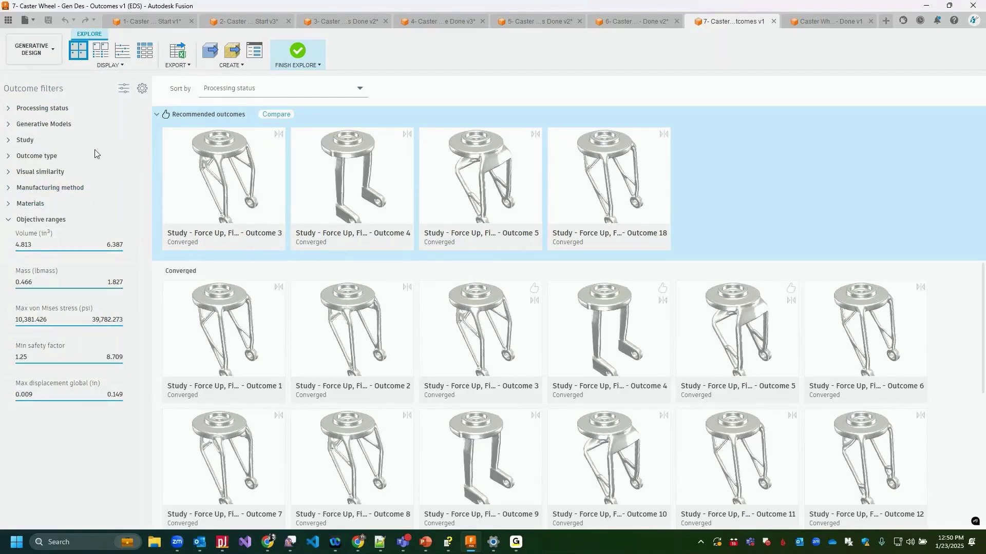
left_click(108, 55)
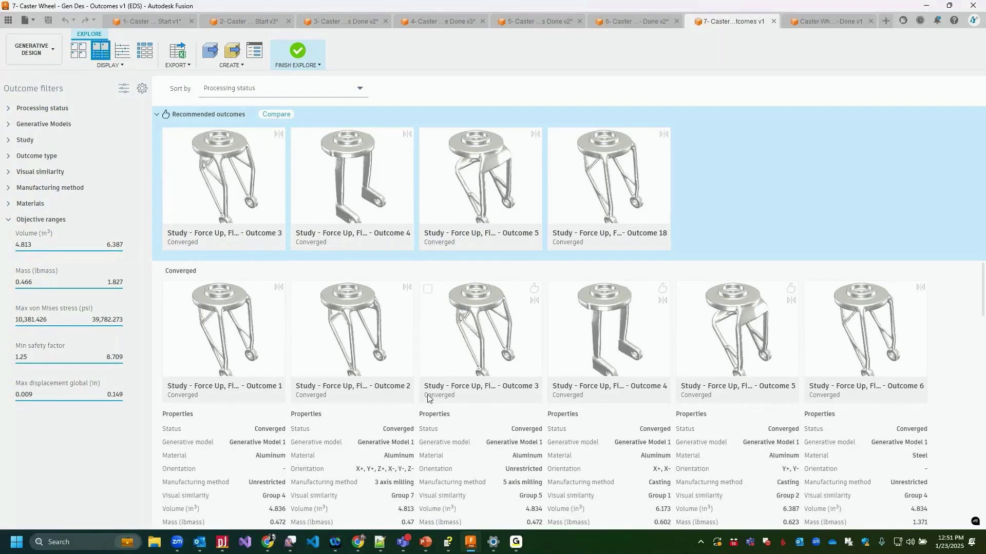
scroll(428, 398, "down", 7)
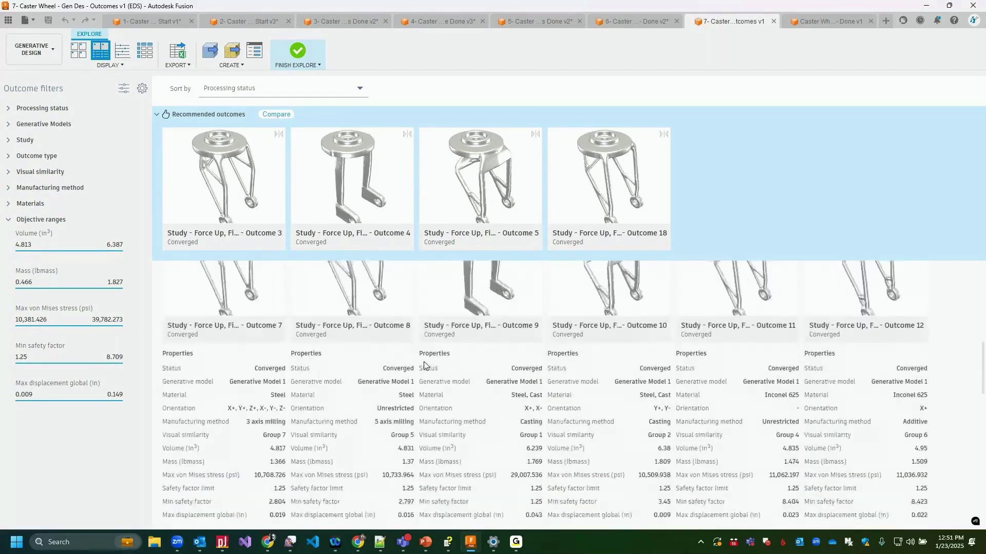
Examine the outcomes in a scatter plot of min safety factor against mass, including the metrics available for both axes.
left_click(122, 58)
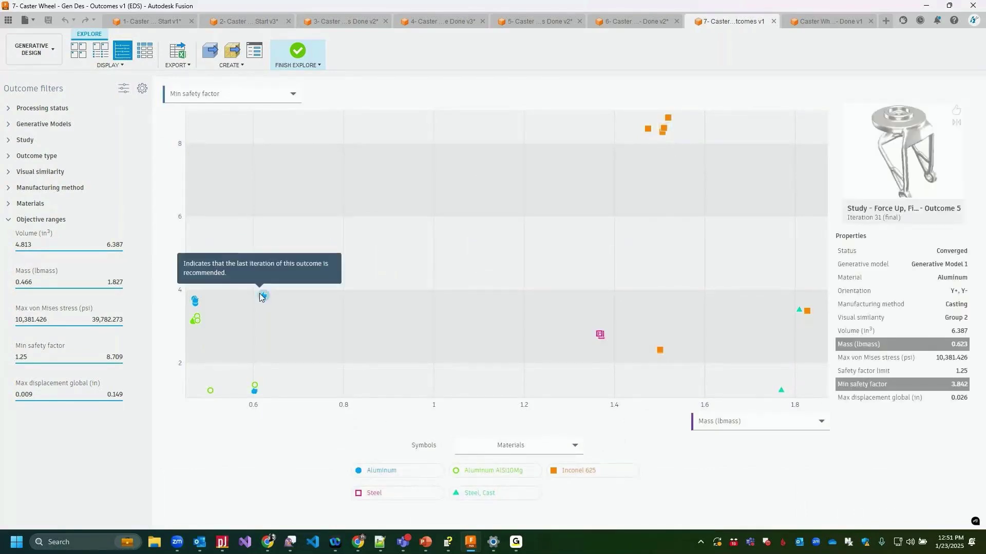
mouse_move(264, 298)
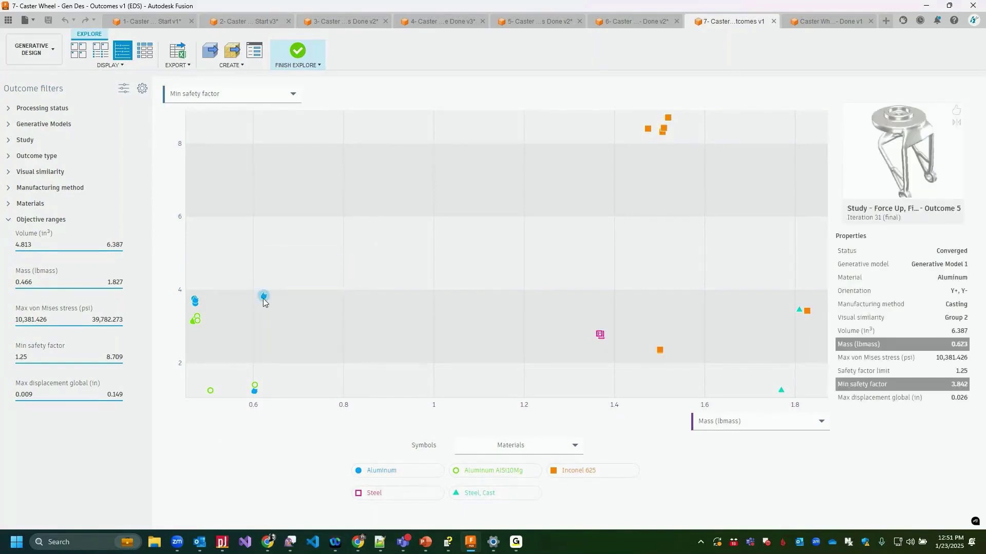
mouse_move(606, 343)
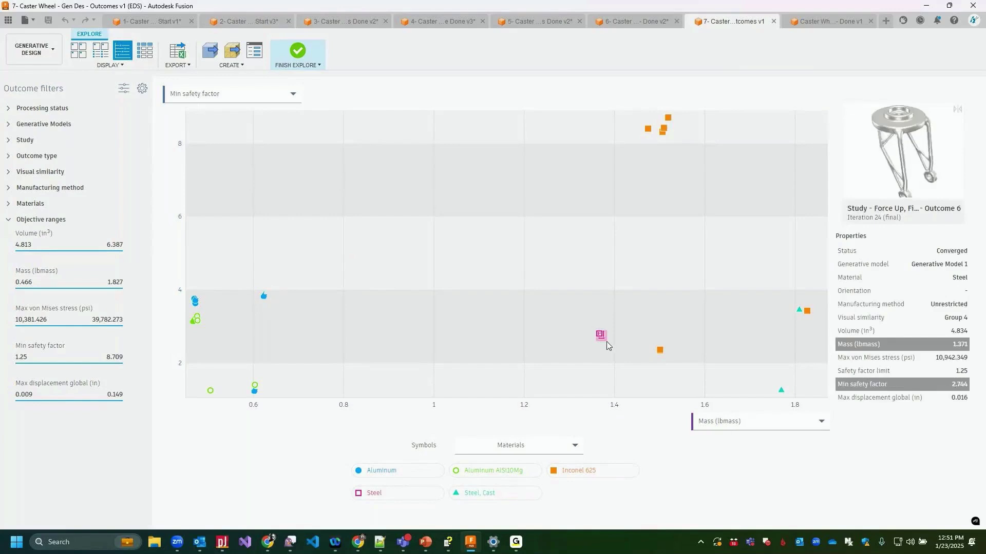
left_click(223, 95)
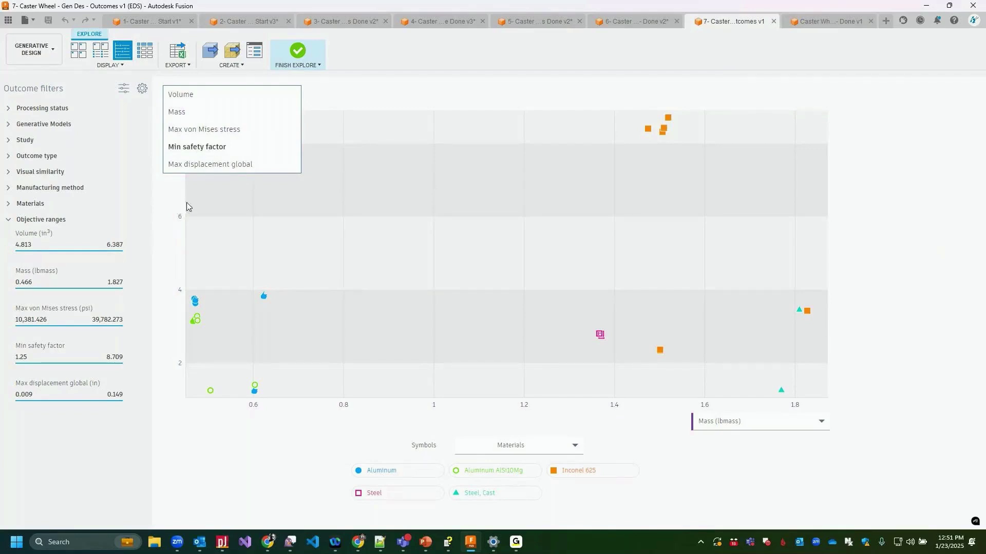
left_click(326, 101)
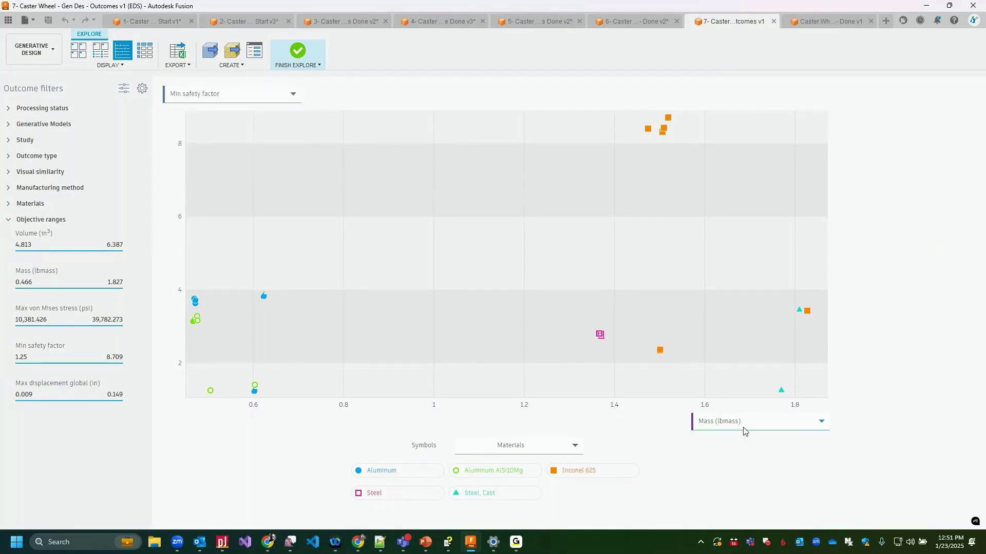
left_click(797, 429)
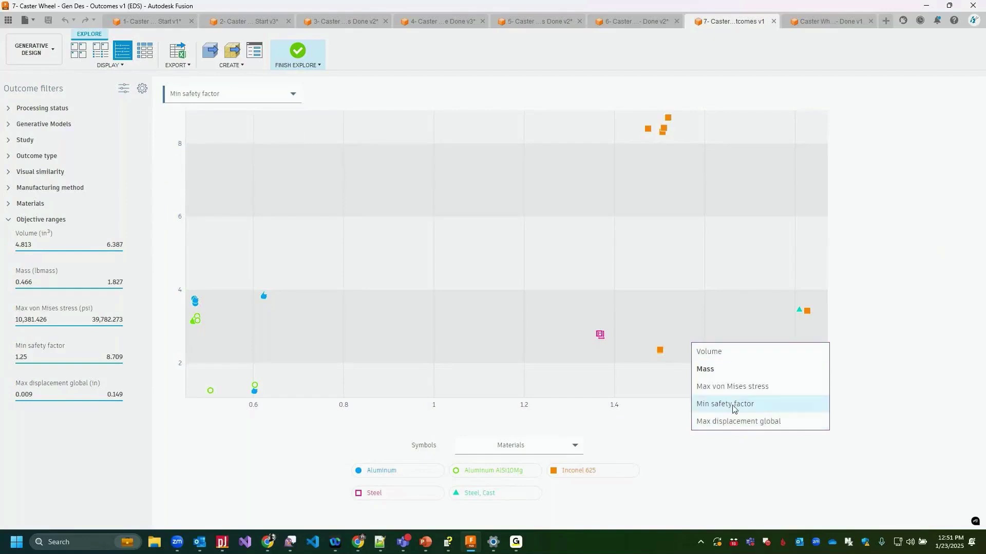
left_click(746, 450)
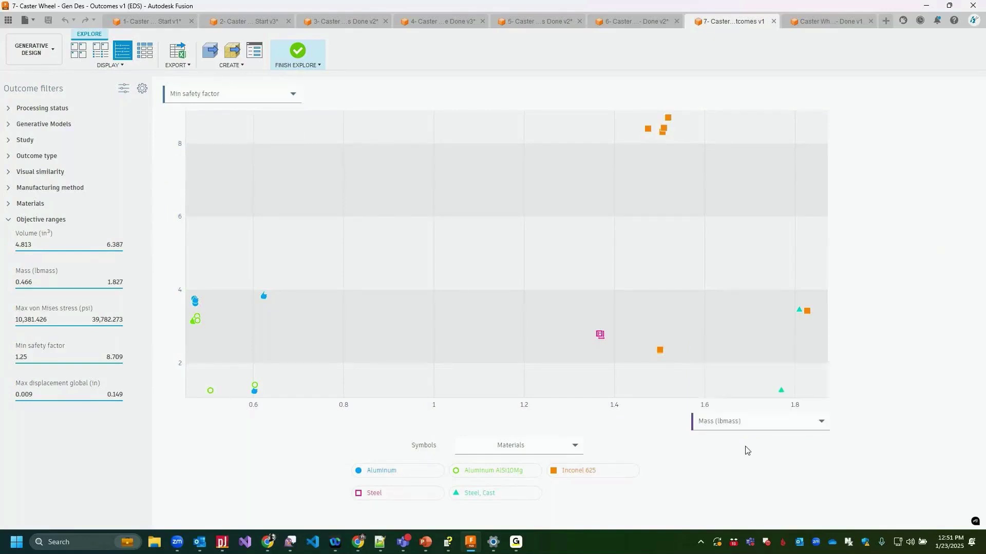
Review the outcomes as a table, and open recommended Outcome 3 from the thumbnail view.
left_click(144, 49)
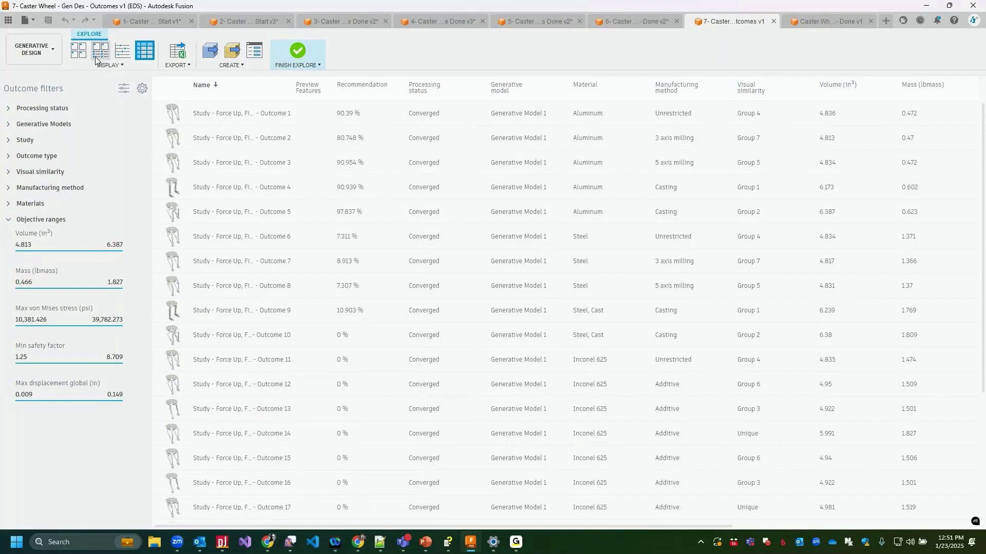
left_click(78, 50)
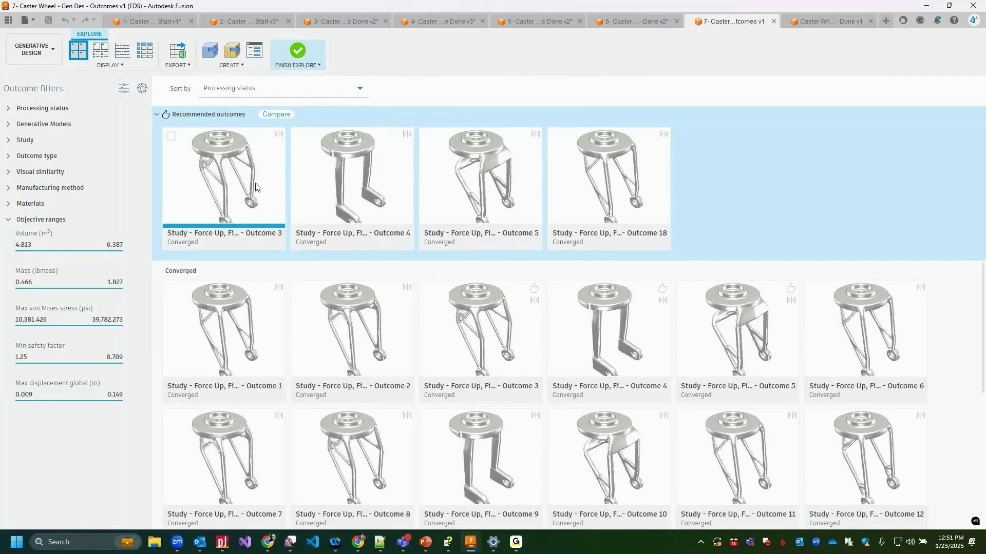
left_click(229, 173)
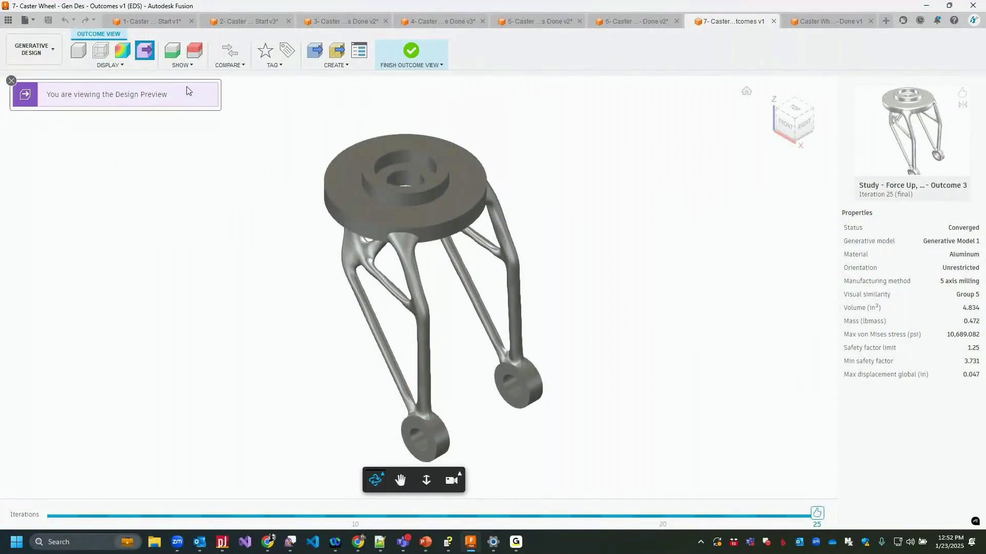
View the stress distribution of Outcome 3, and return to its design preview.
left_click(100, 51)
left_click(122, 54)
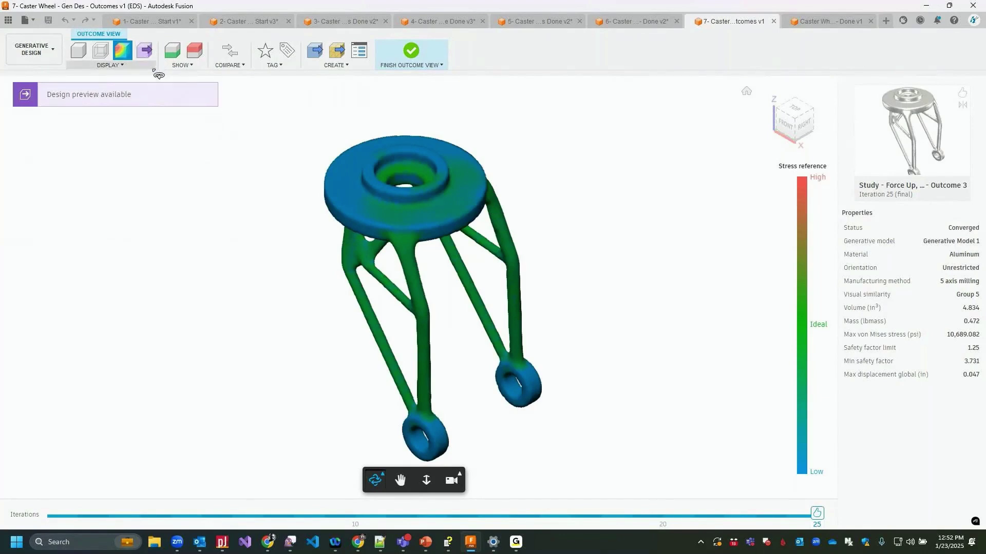
left_click(144, 49)
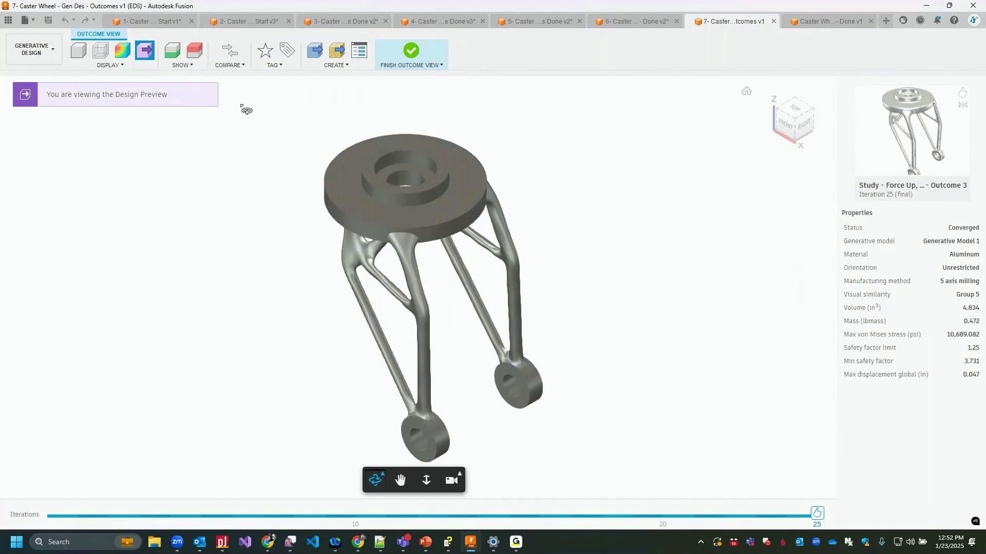
Inspect Outcome 3 from several angles with preserve and obstacle geometry shown, and return to the outcome list.
left_click(173, 51)
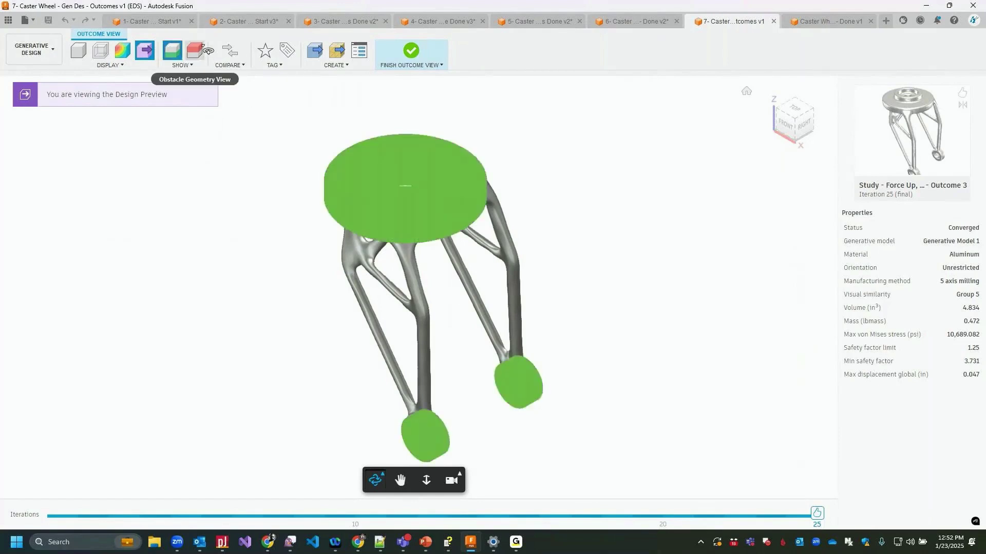
left_click(195, 50)
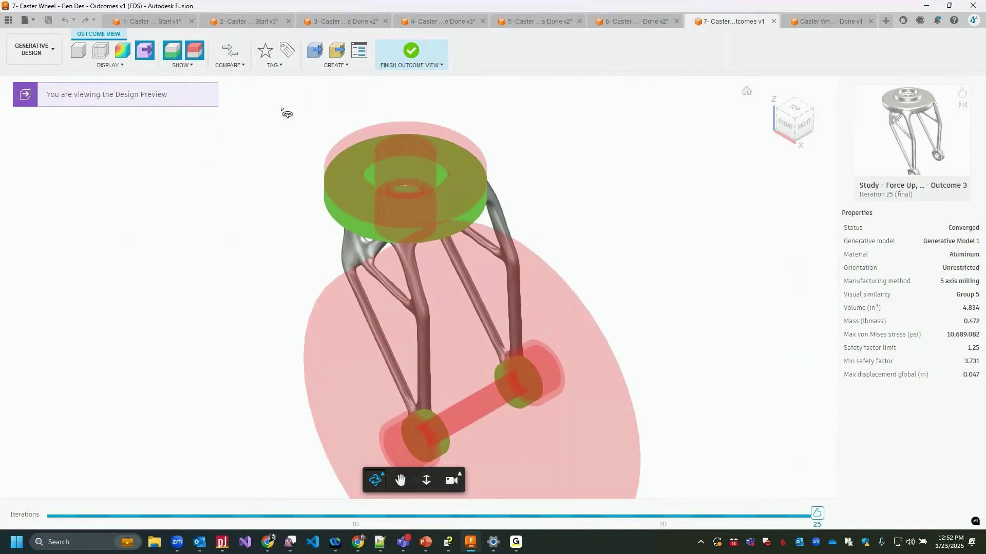
left_click(78, 50)
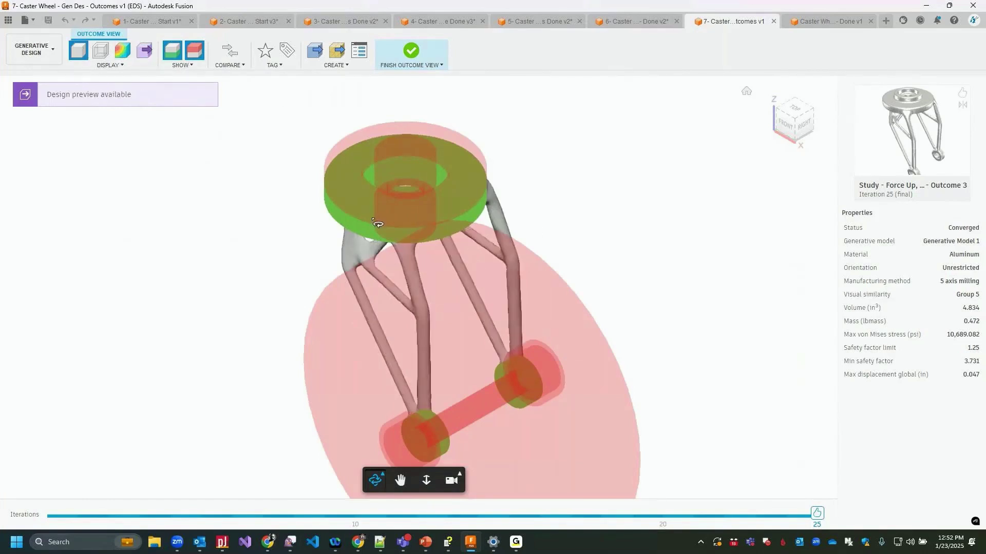
mouse_move(528, 241)
middle_mouse_down()
mouse_move(525, 219)
mouse_move(568, 209)
mouse_move(543, 166)
mouse_move(539, 125)
mouse_move(484, 132)
mouse_move(410, 183)
mouse_move(366, 162)
mouse_move(671, 149)
mouse_move(700, 177)
mouse_move(688, 161)
mouse_move(486, 164)
middle_mouse_up()
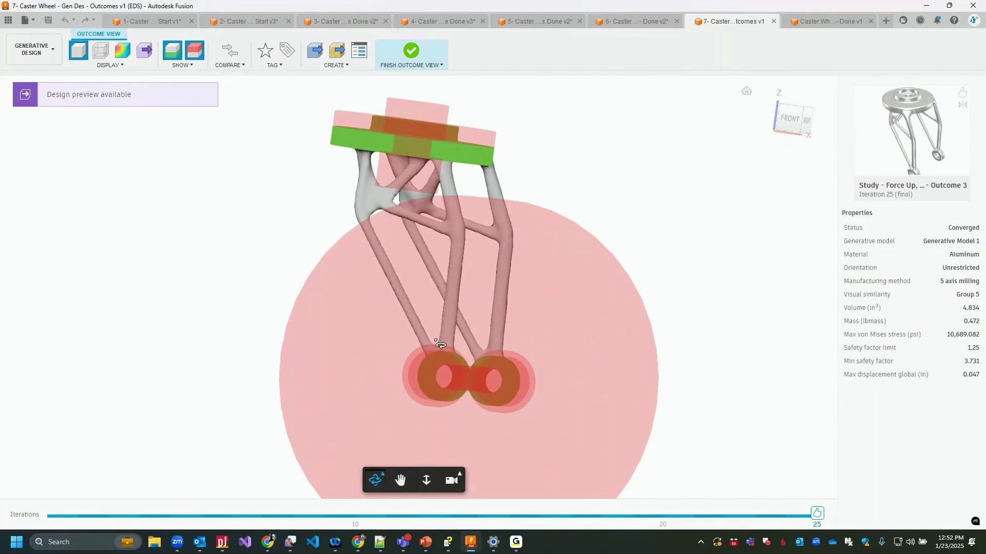
middle_click_drag(473, 376, 697, 363, "shift")
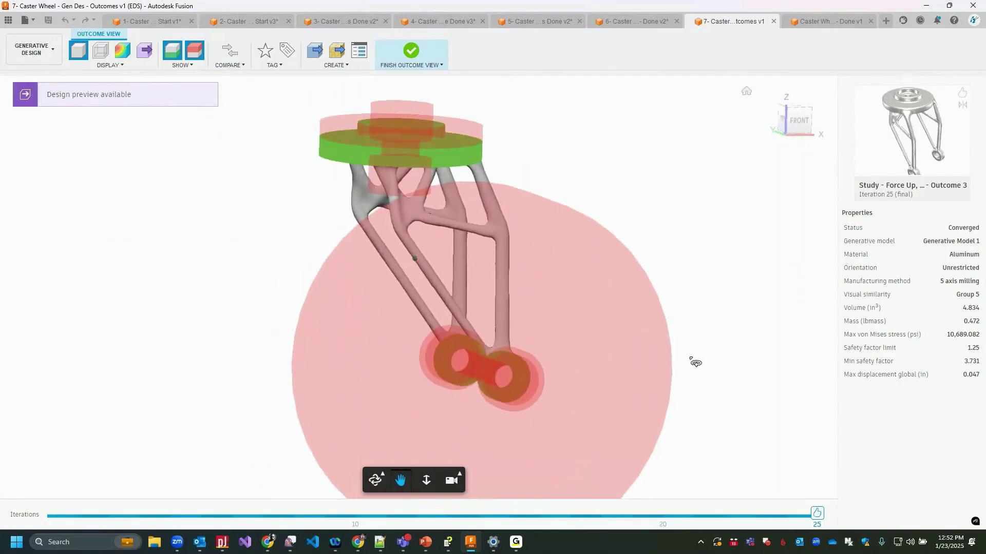
left_click(411, 51)
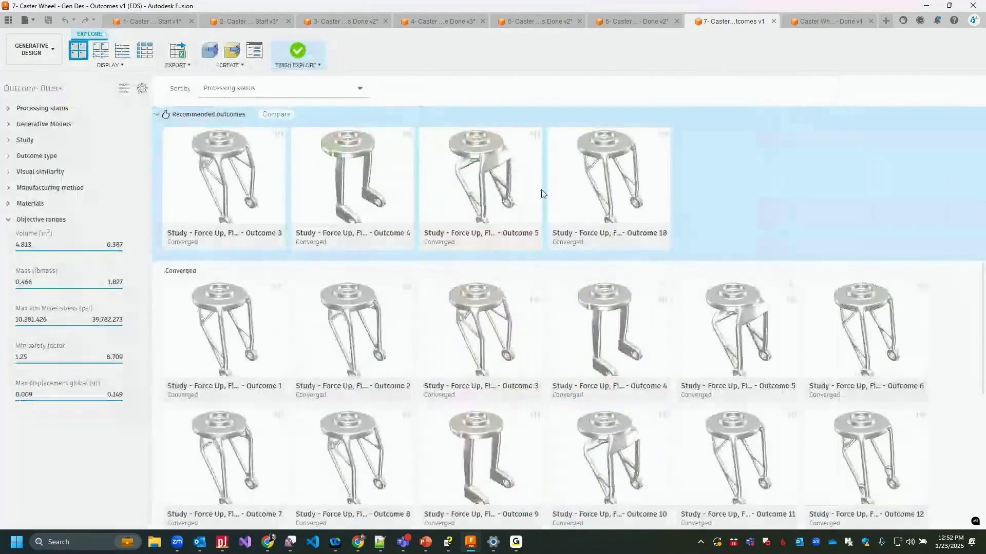
Inspect Outcome 5 from several angles with preserve and obstacle geometry shown, and return to the outcome list.
double_click(502, 183)
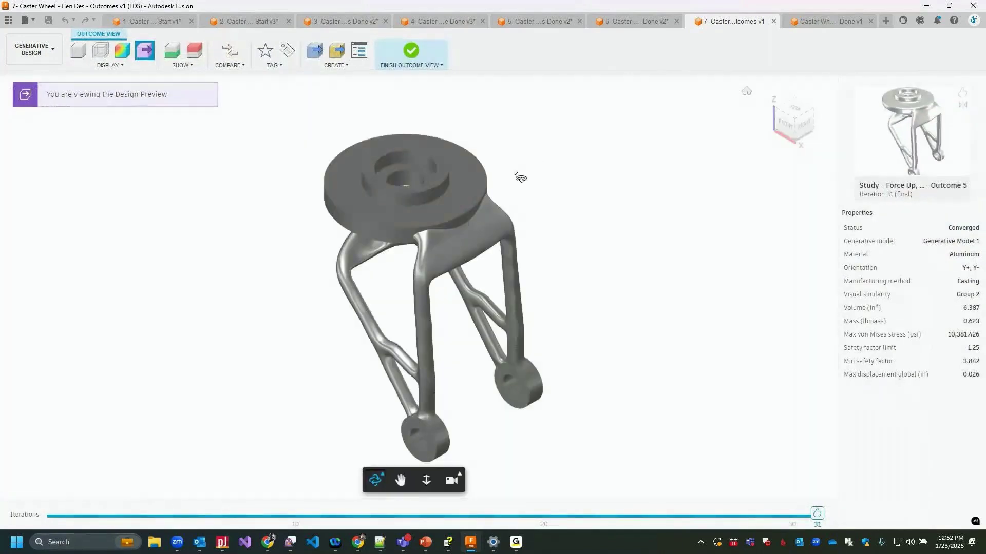
left_click(171, 51)
left_click(194, 49)
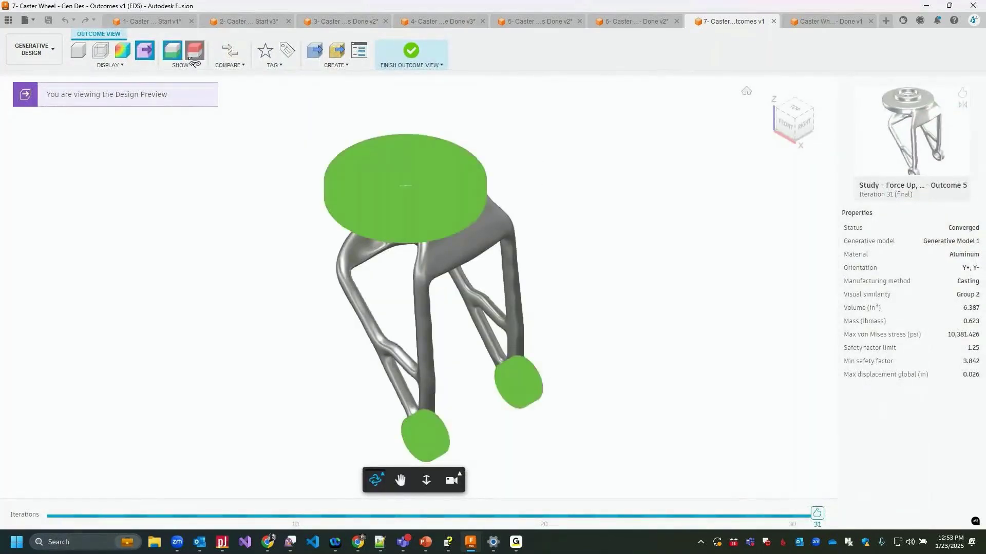
left_click_drag(418, 286, 496, 209)
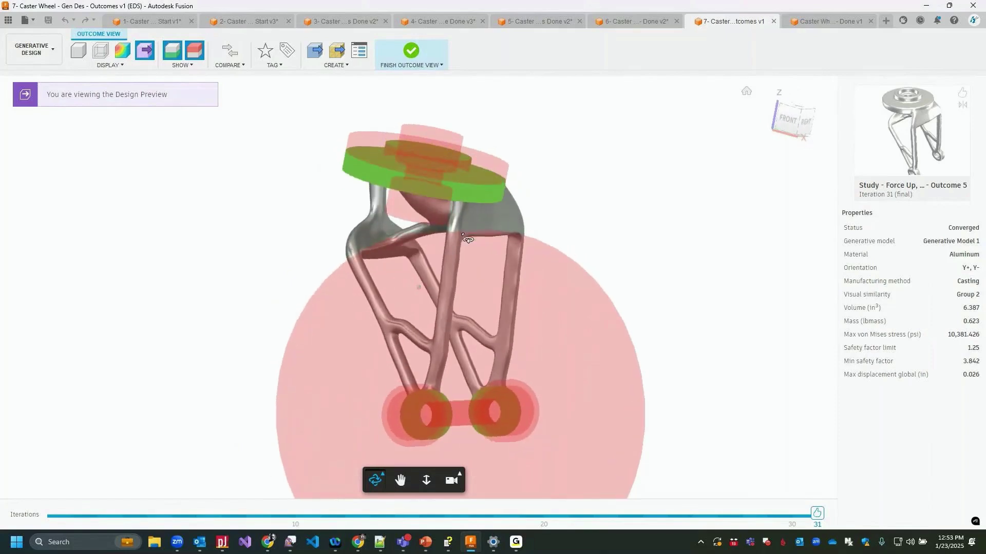
scroll(392, 262, "up", 5)
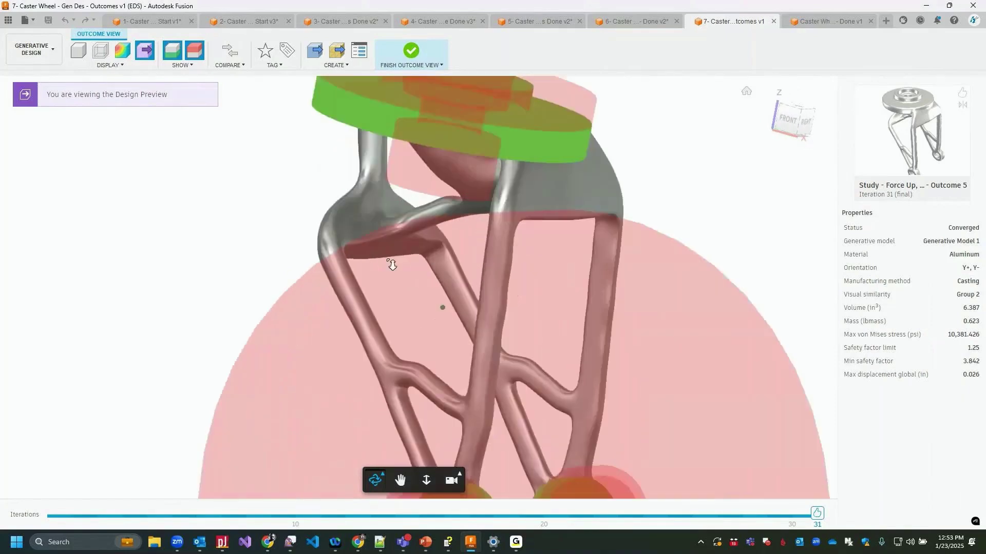
scroll(392, 257, "down", 4)
scroll(408, 261, "up", 2)
left_click_drag(408, 261, 674, 299)
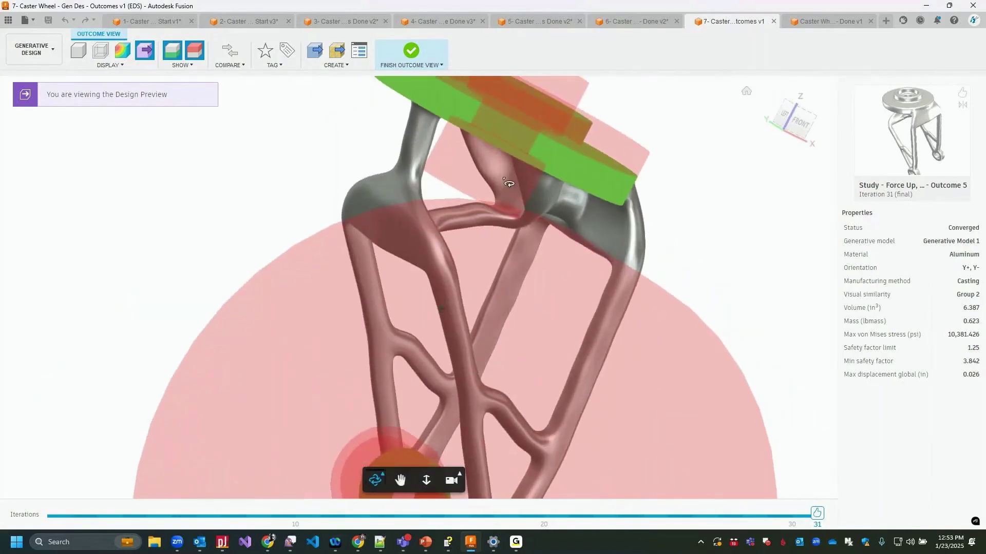
left_click_drag(529, 231, 277, 180)
left_click(411, 51)
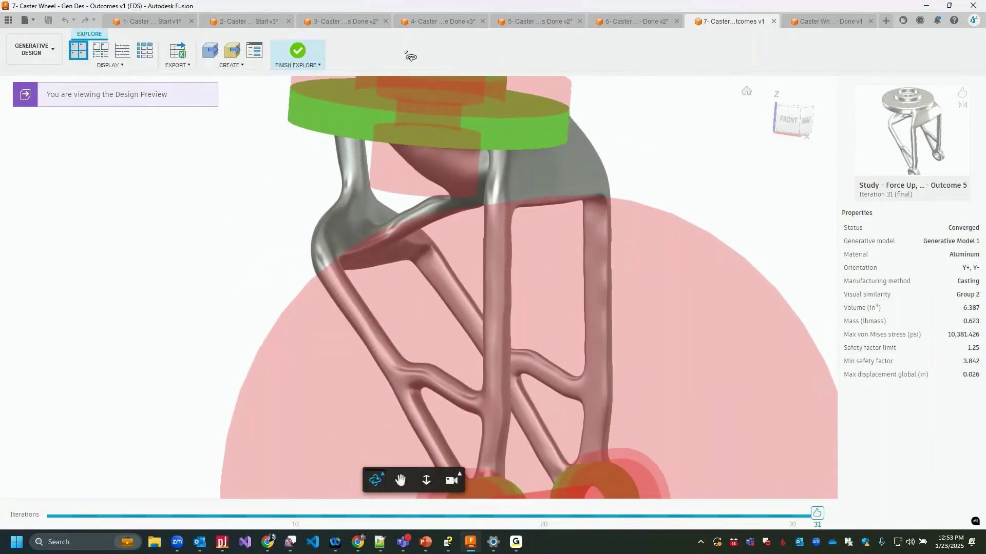
Compare Outcome 3 side by side with Outcome 5 from a rotated view, and remove Outcome 5 from the comparison.
double_click(234, 164)
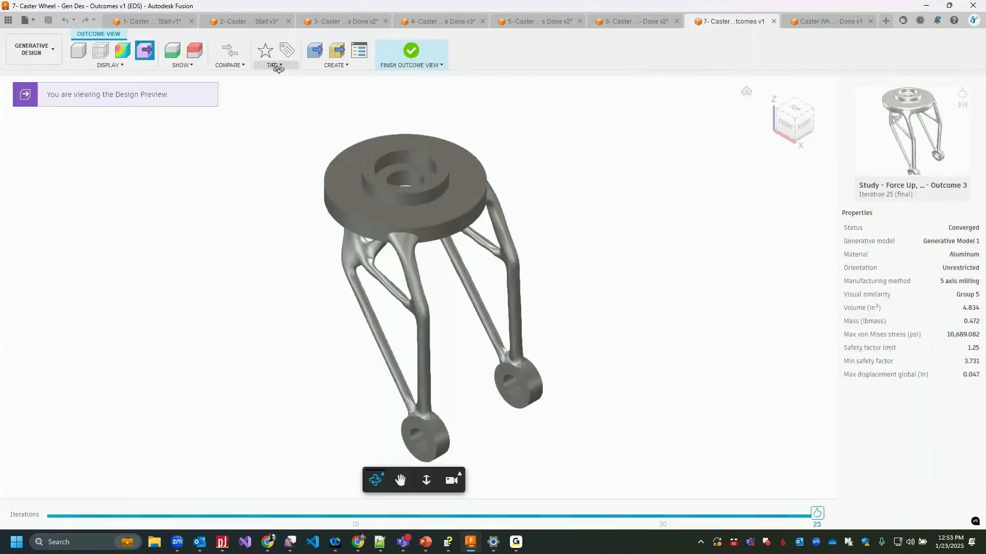
left_click(232, 51)
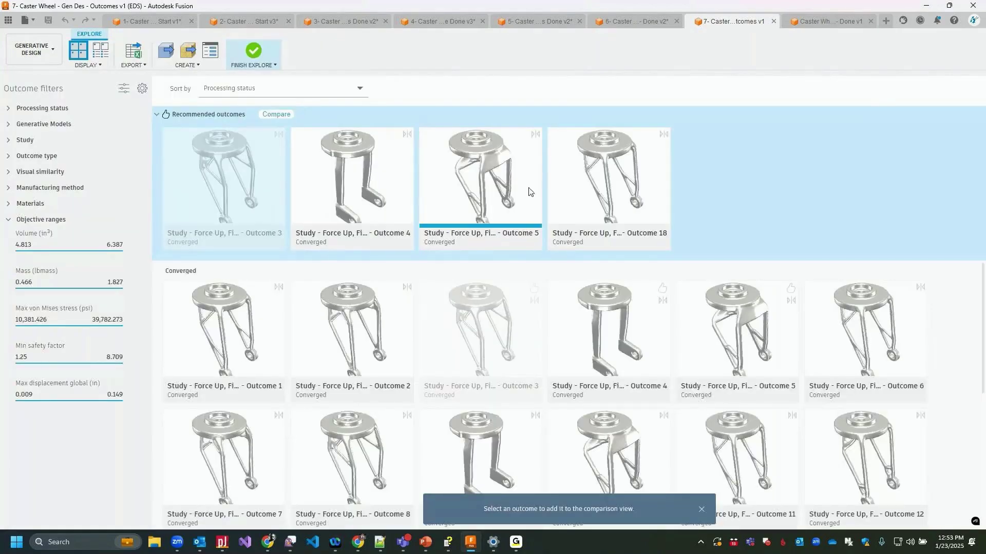
left_click(529, 184)
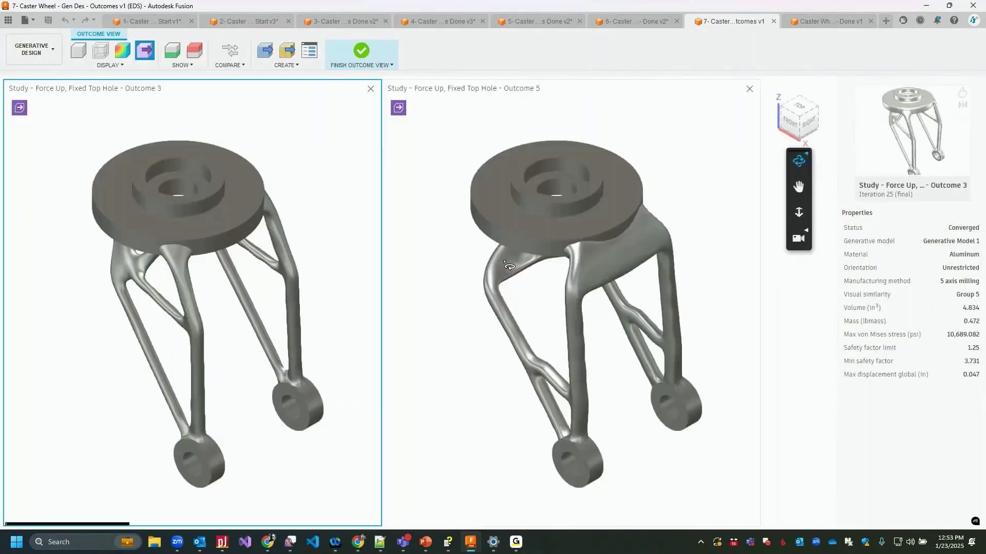
left_click_drag(272, 275, 185, 201)
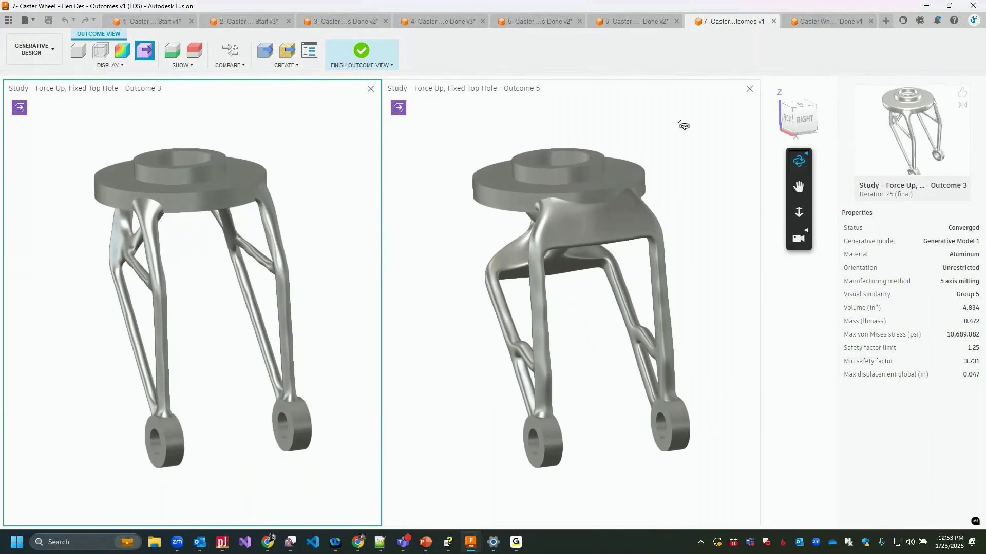
left_click(749, 89)
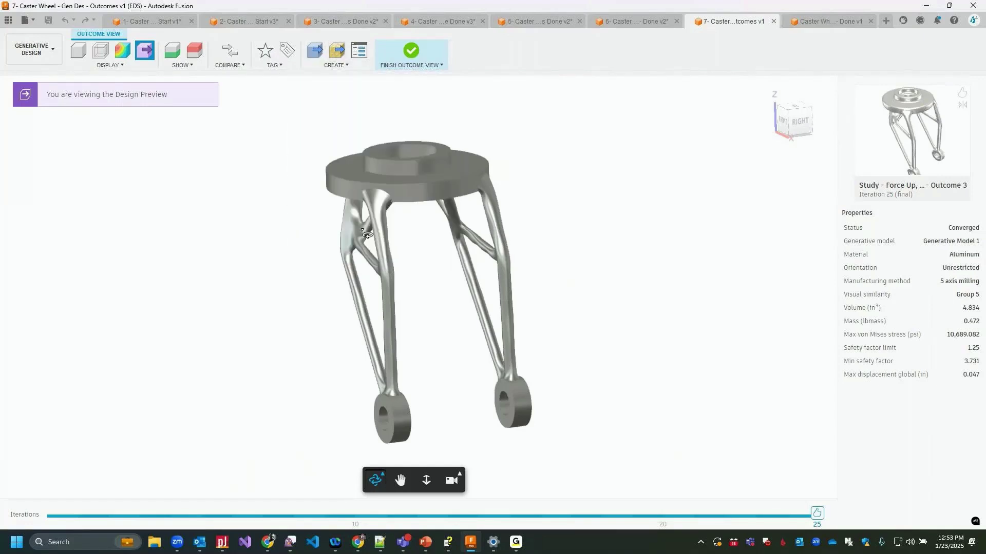
left_click(343, 65)
mouse_move(474, 536)
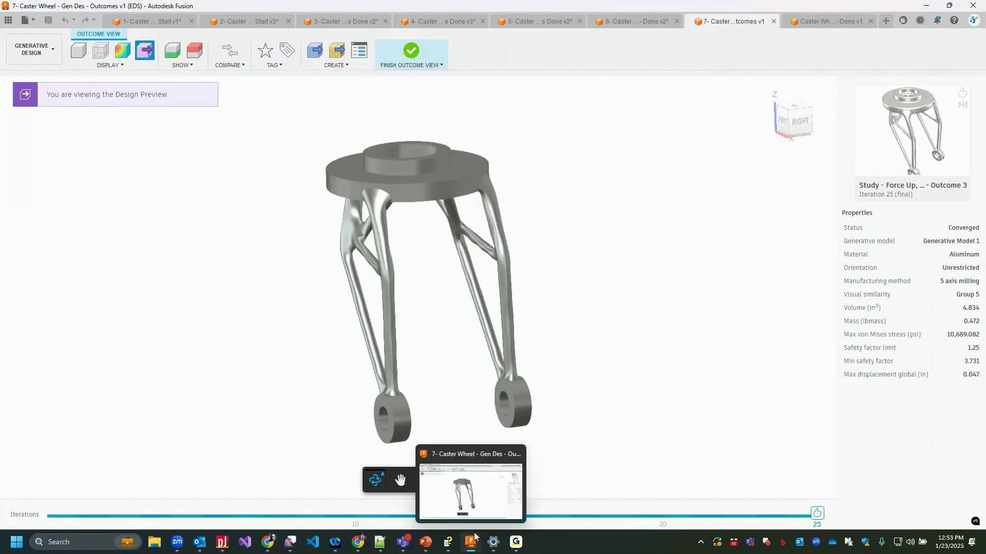